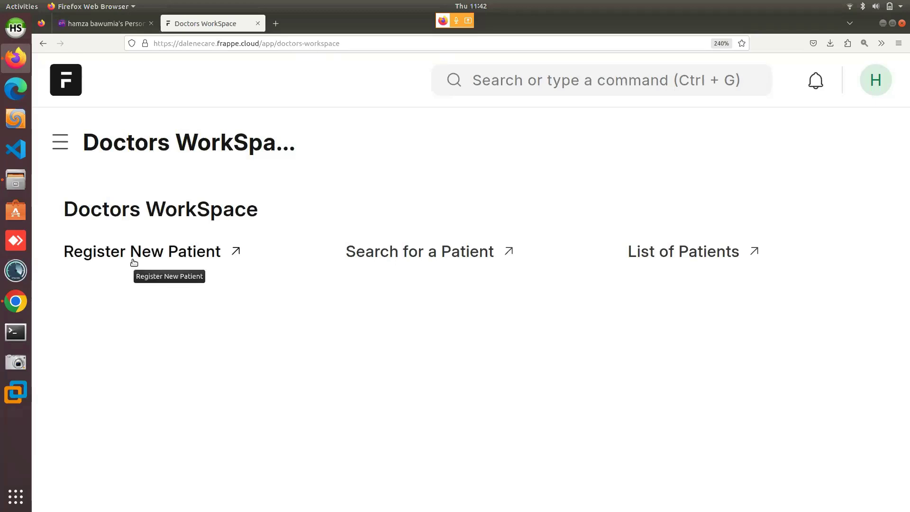
# Search for 'user' and go to the User List from the suggestions.
pyautogui.hotkey('alt', 'm')
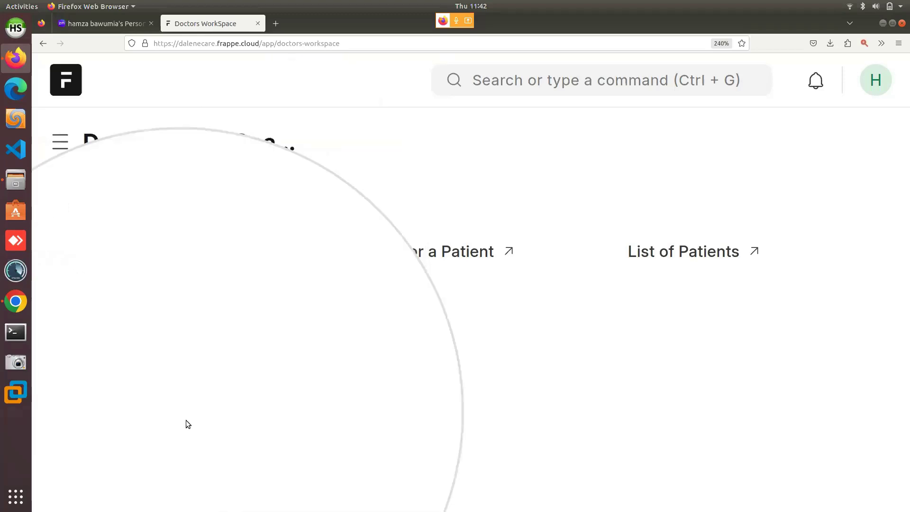
pyautogui.click(439, 260)
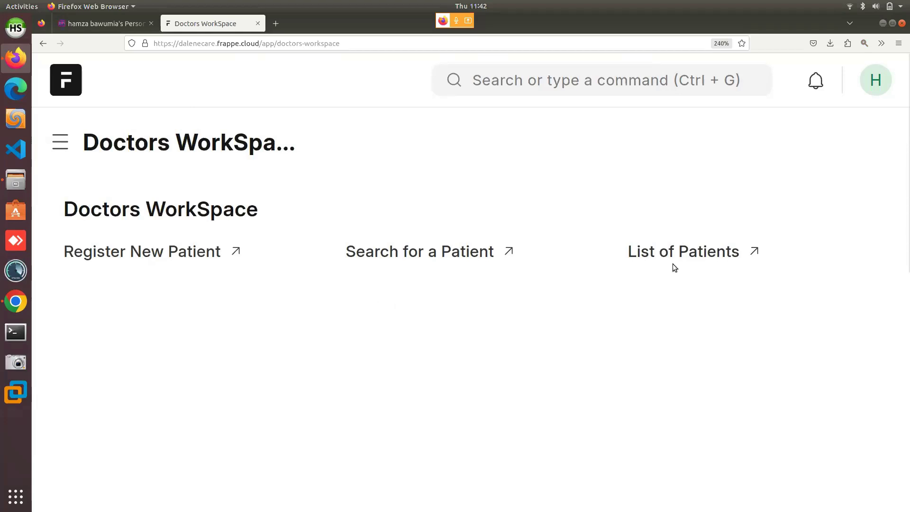
pyautogui.hotkey('alt', 'm')
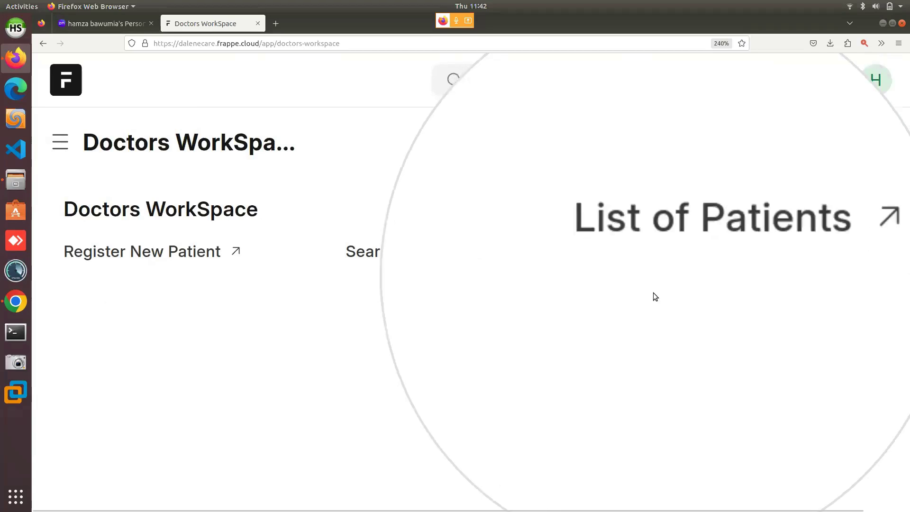
pyautogui.hotkey('alt', 'm')
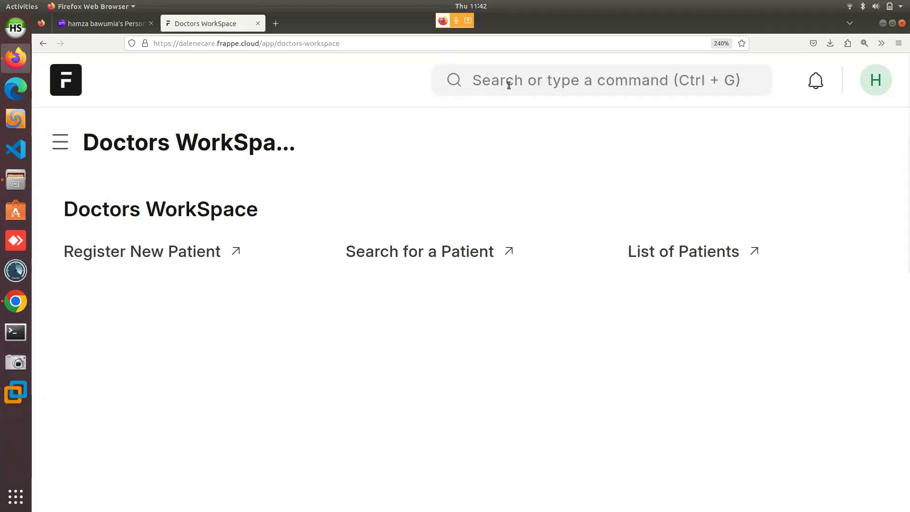
pyautogui.hotkey('alt', 'm')
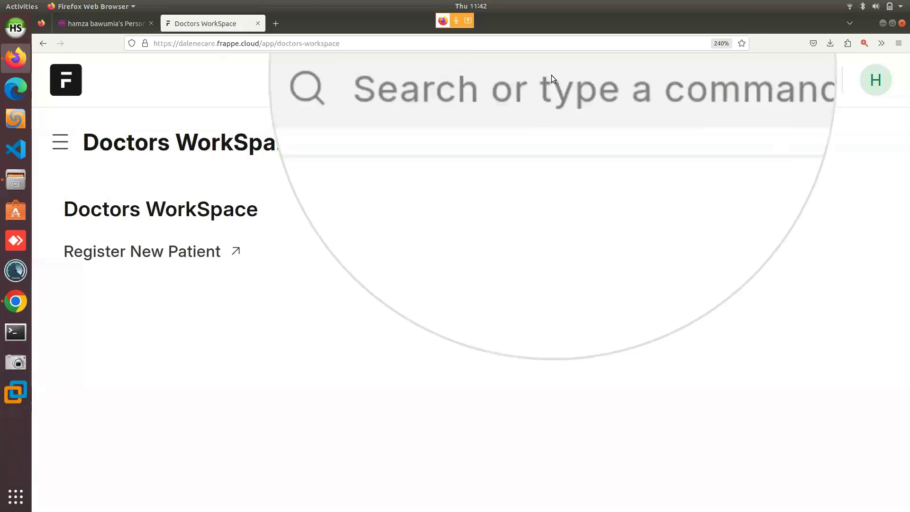
pyautogui.hotkey('alt', 'm')
pyautogui.click(506, 88)
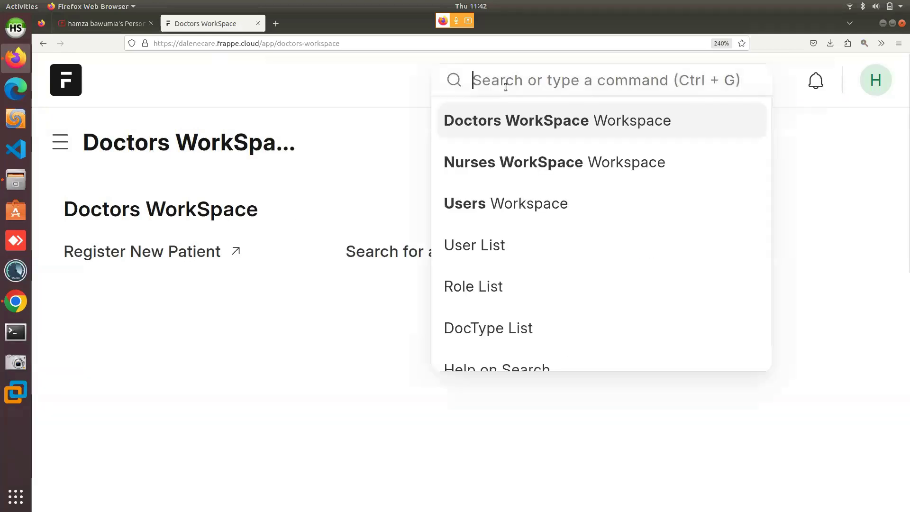
pyautogui.write('user')
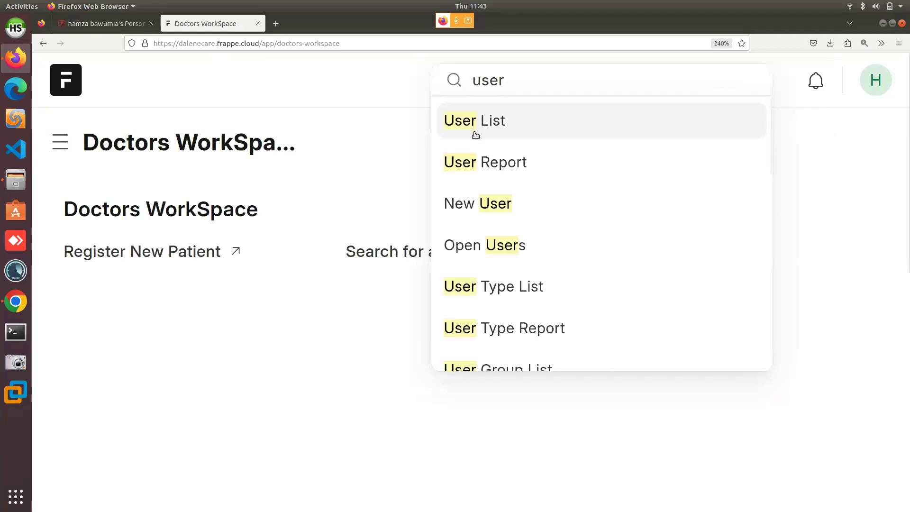
pyautogui.hotkey('ctrl', 'alt', 'm')
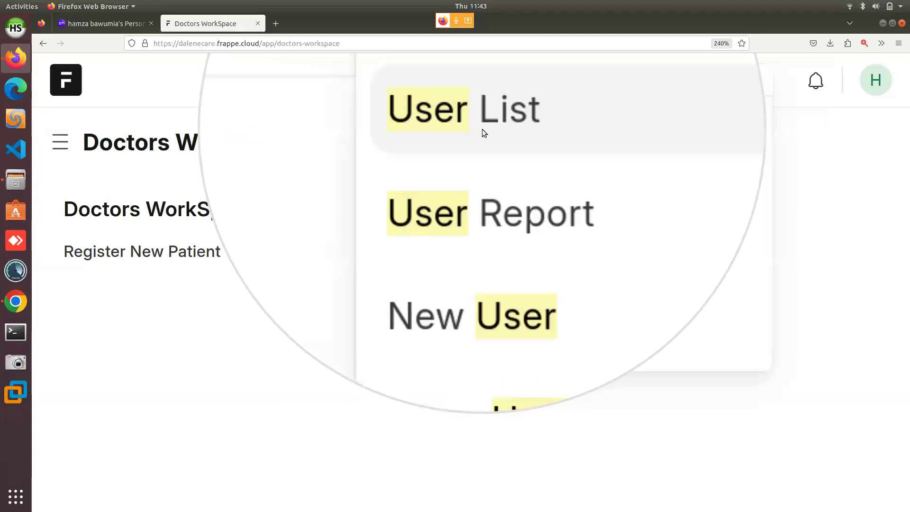
pyautogui.press('Escape')
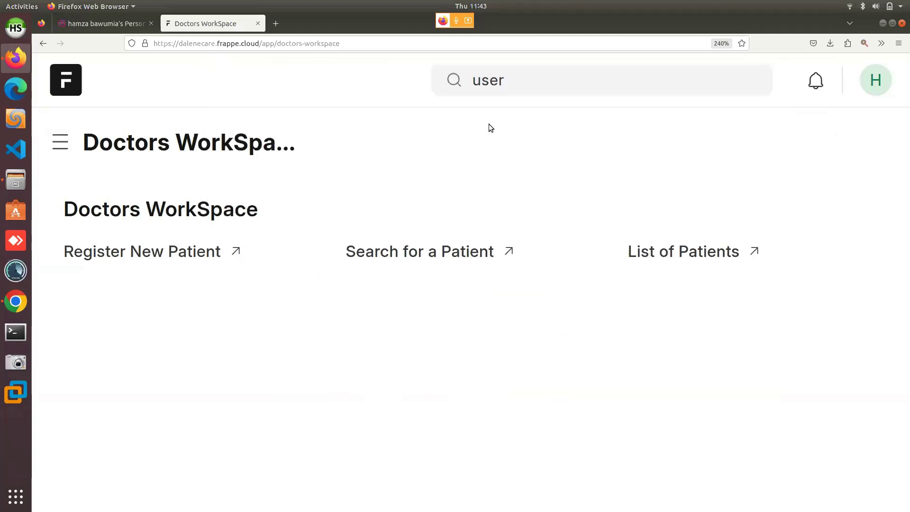
pyautogui.click(497, 89)
pyautogui.click(499, 120)
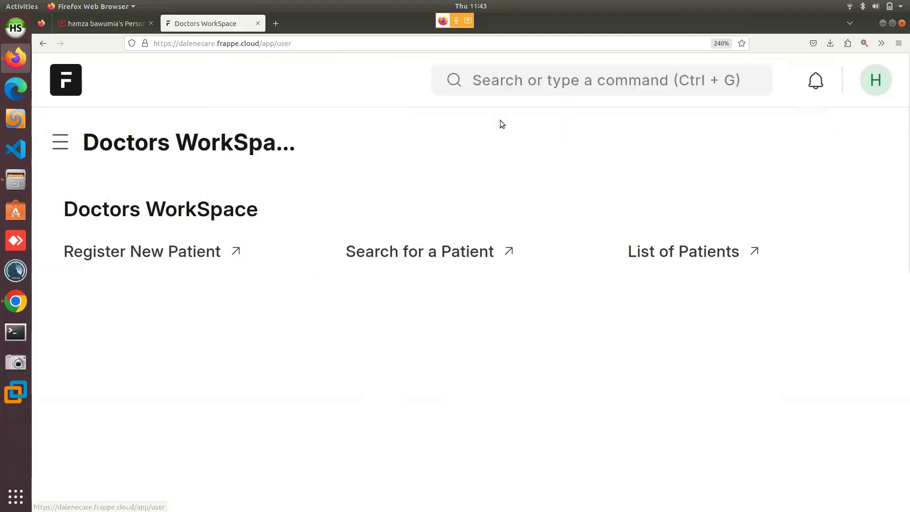
# Look over the four existing users in the User list, then start adding a new user.
pyautogui.scroll(-2, 433, 206)
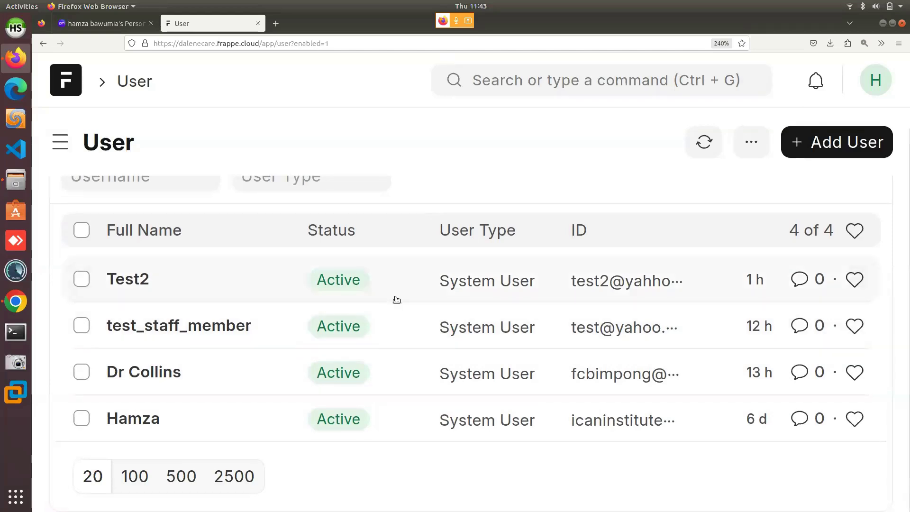
pyautogui.scroll(2, 397, 300)
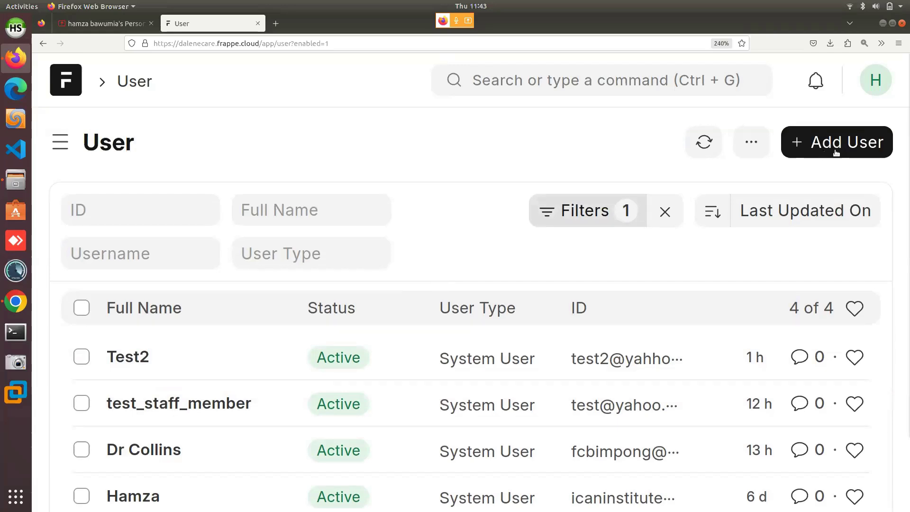
pyautogui.hotkey('alt', 'm')
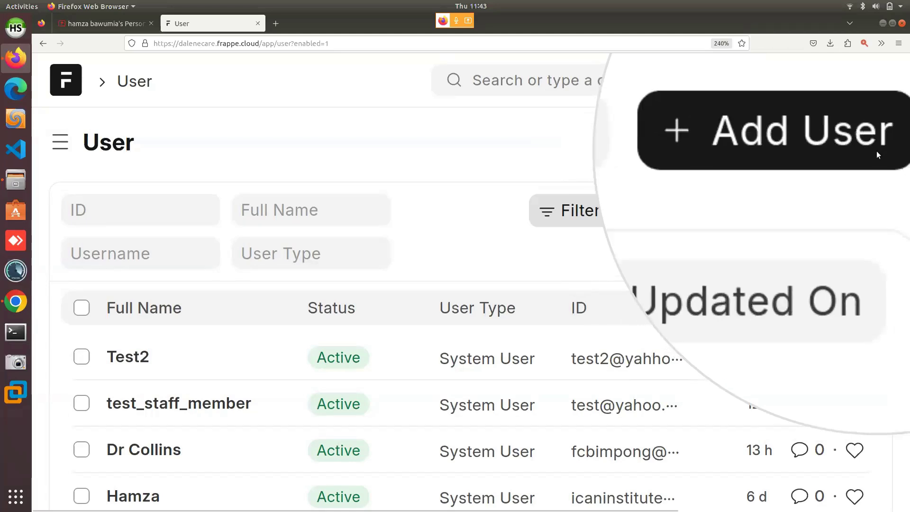
pyautogui.hotkey('alt', 'm')
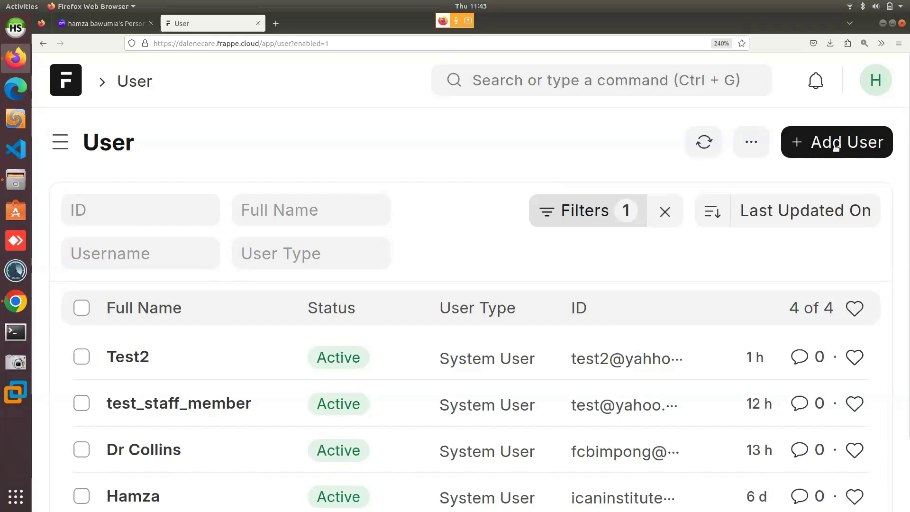
pyautogui.click(837, 144)
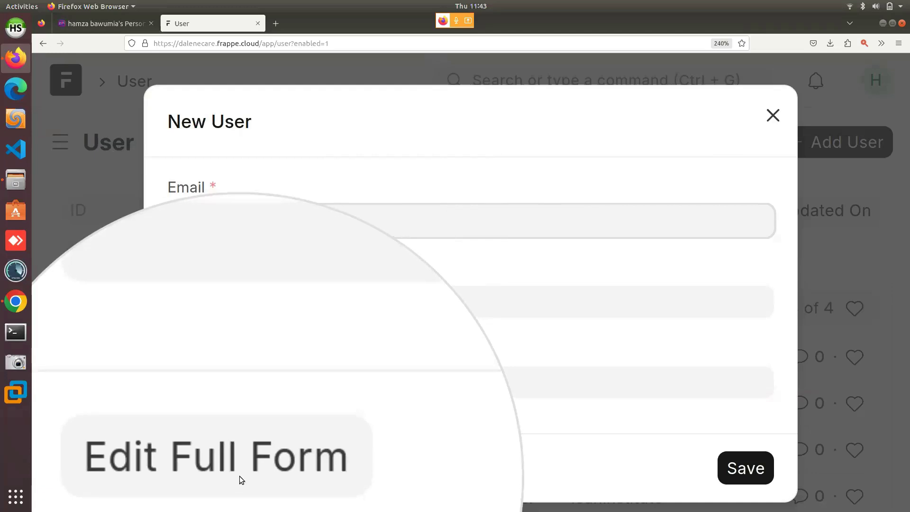
# Fill in the new user's e-mail address and the first name Test_3.
pyautogui.click(240, 476)
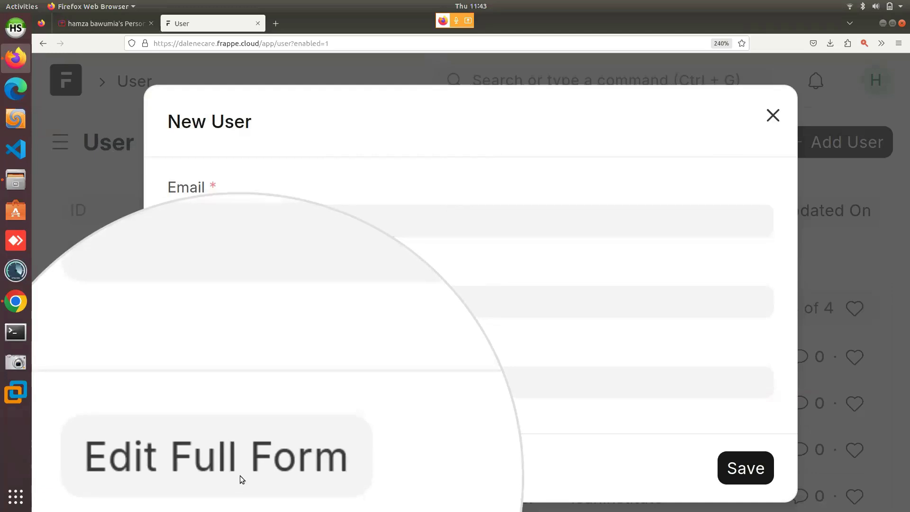
pyautogui.click(231, 222)
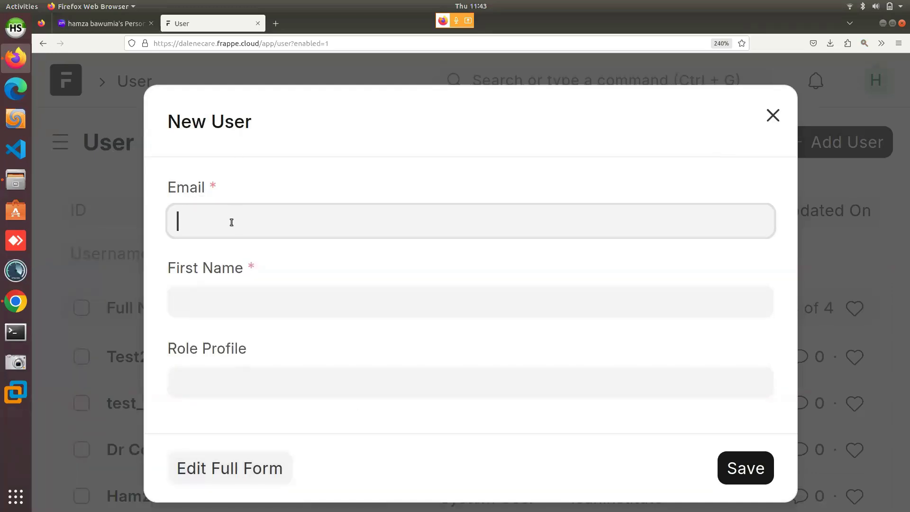
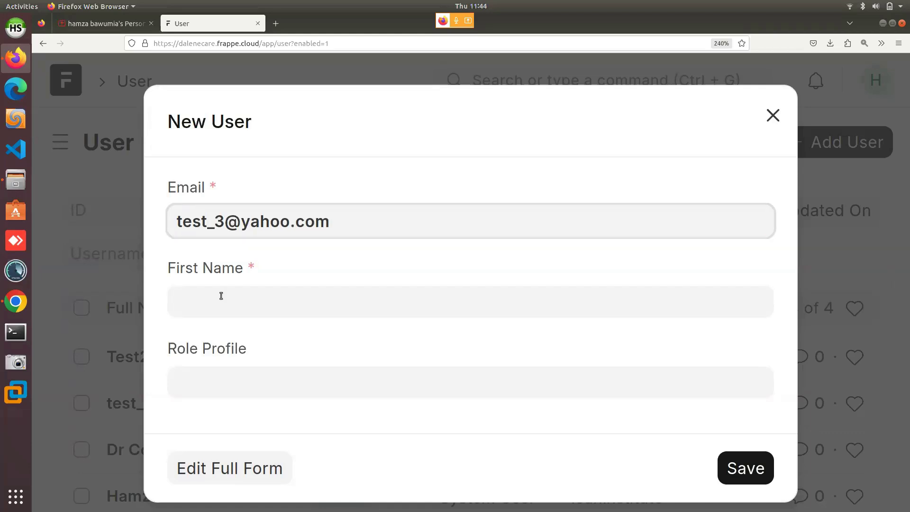
pyautogui.click(219, 307)
pyautogui.write('Test_')
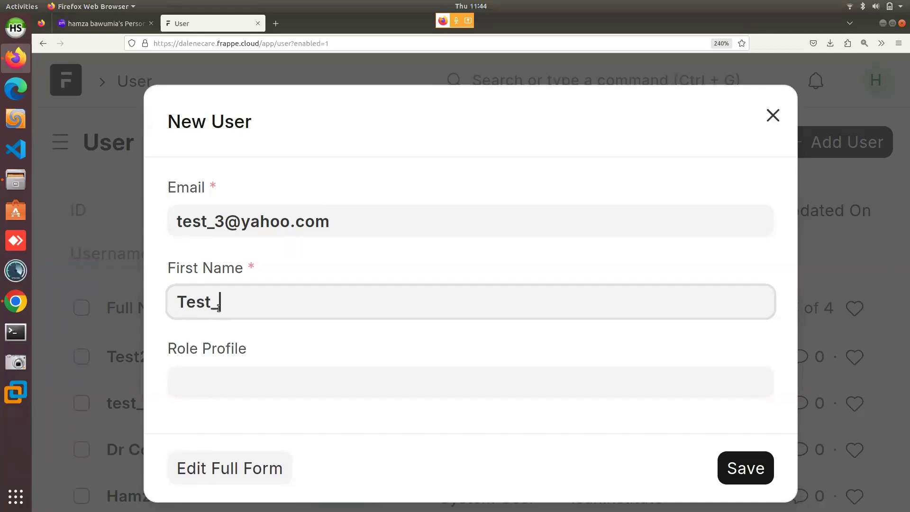
pyautogui.write('3')
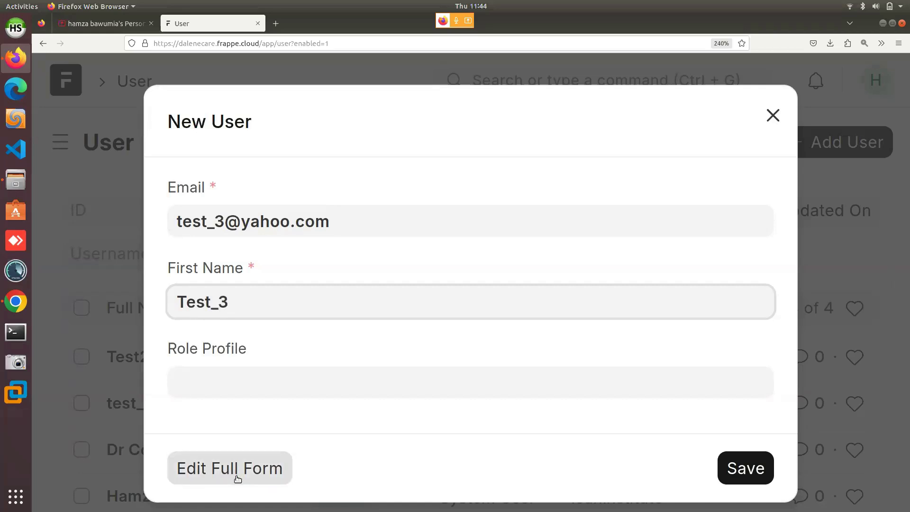
pyautogui.hotkey('alt', 'm')
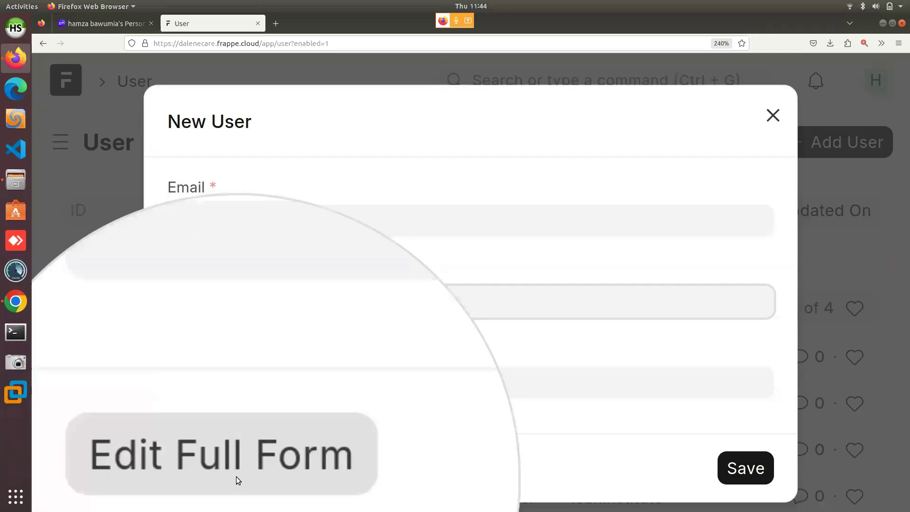
pyautogui.hotkey('alt', 'm')
# Open the full Test_3 user form, view Roles & Permissions, and save the user.
pyautogui.click(236, 476)
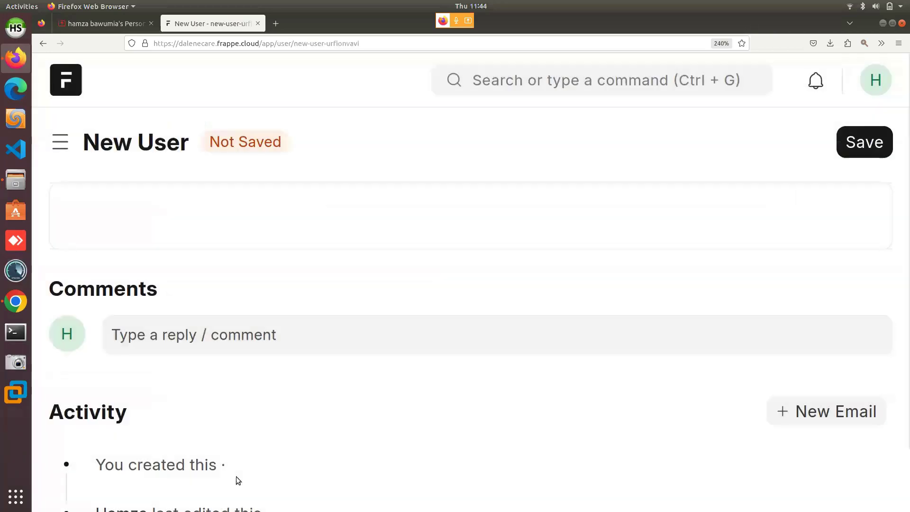
pyautogui.scroll(-2, 225, 358)
pyautogui.scroll(2, 225, 359)
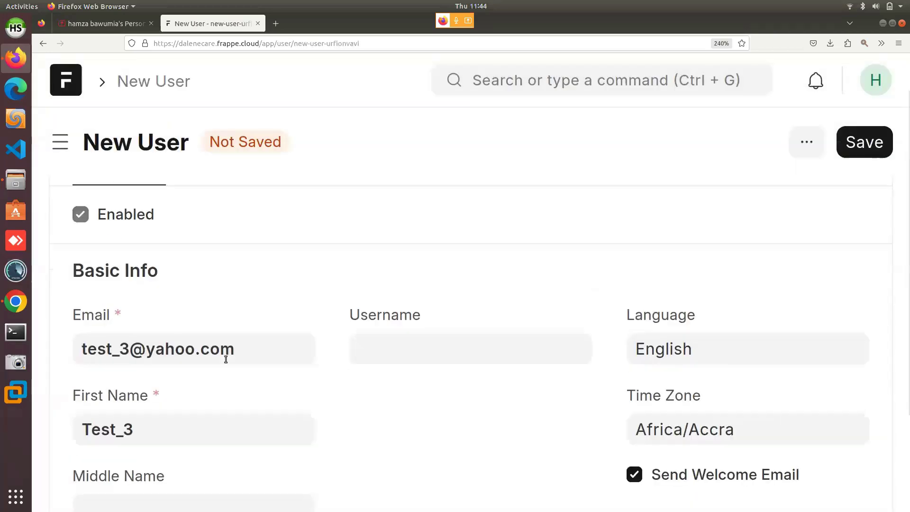
pyautogui.scroll(1, 226, 358)
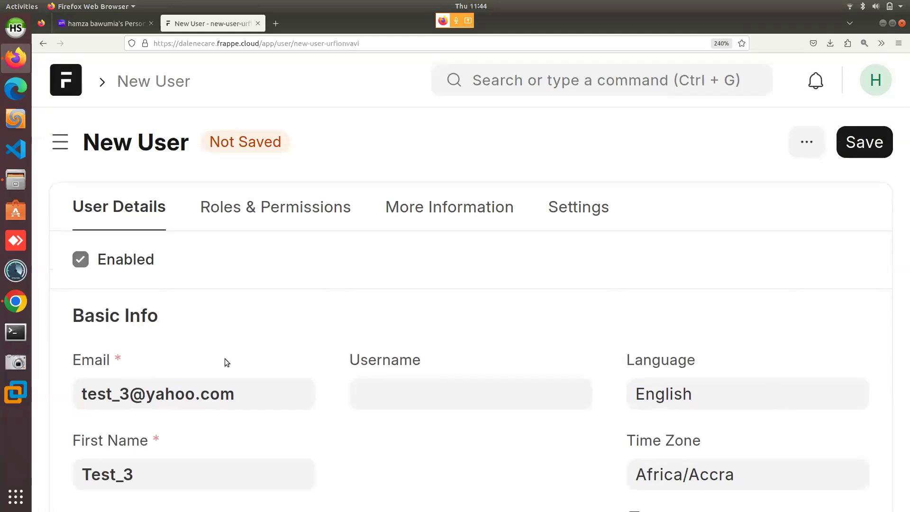
pyautogui.hotkey('alt', 'm')
pyautogui.hotkey('alt', 'm')
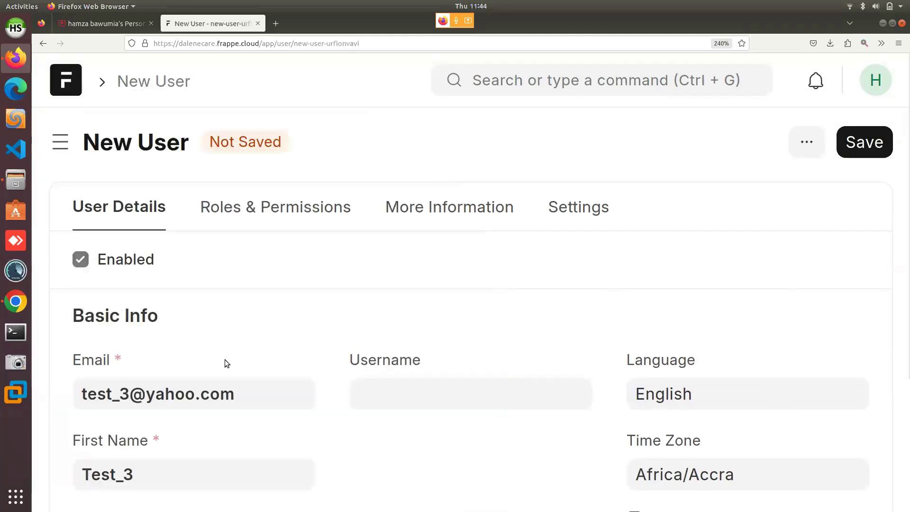
pyautogui.scroll(-3, 130, 372)
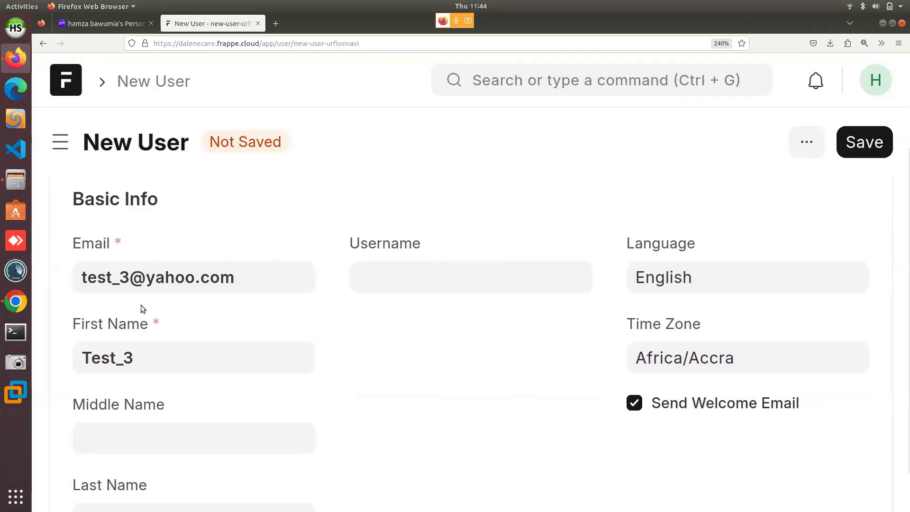
pyautogui.scroll(-1, 129, 353)
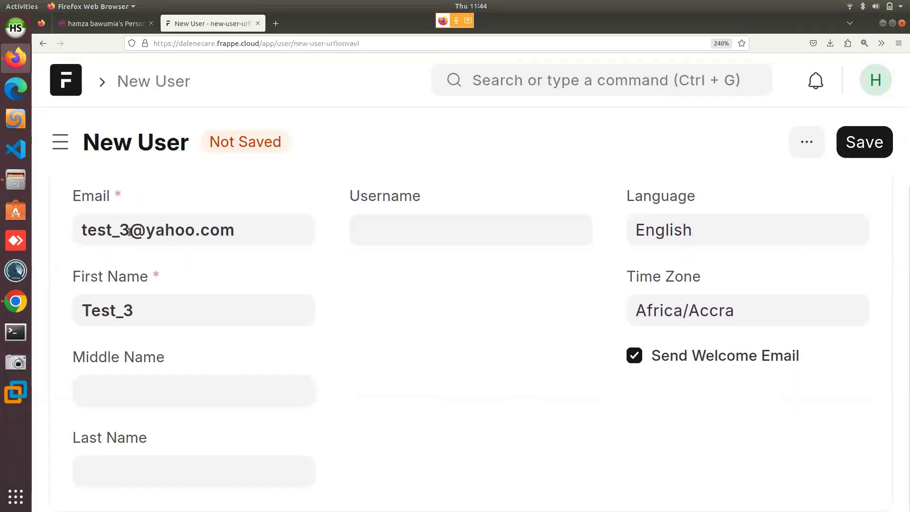
pyautogui.scroll(3, 193, 459)
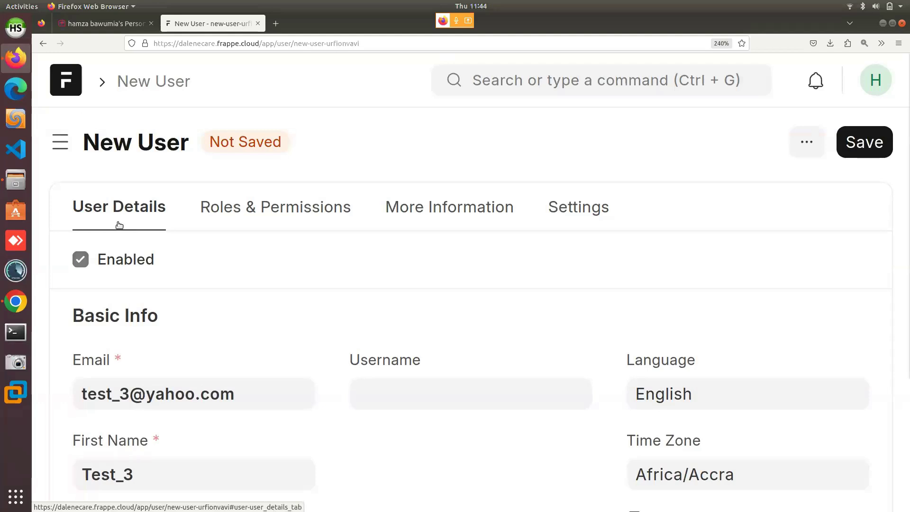
pyautogui.hotkey('alt', 'm')
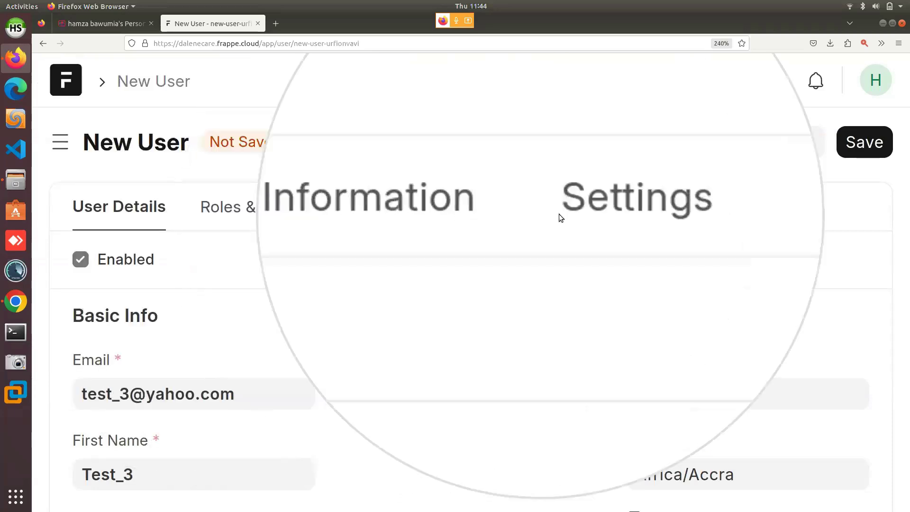
pyautogui.click(253, 211)
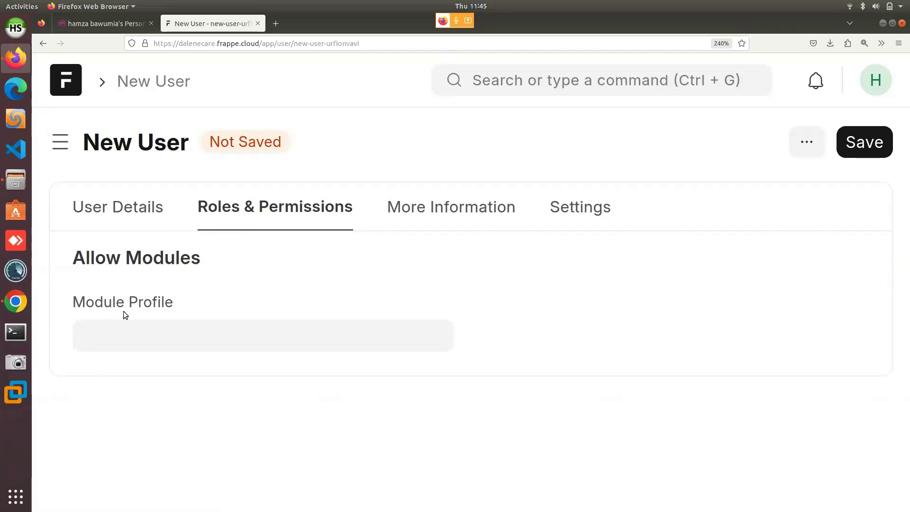
pyautogui.click(868, 144)
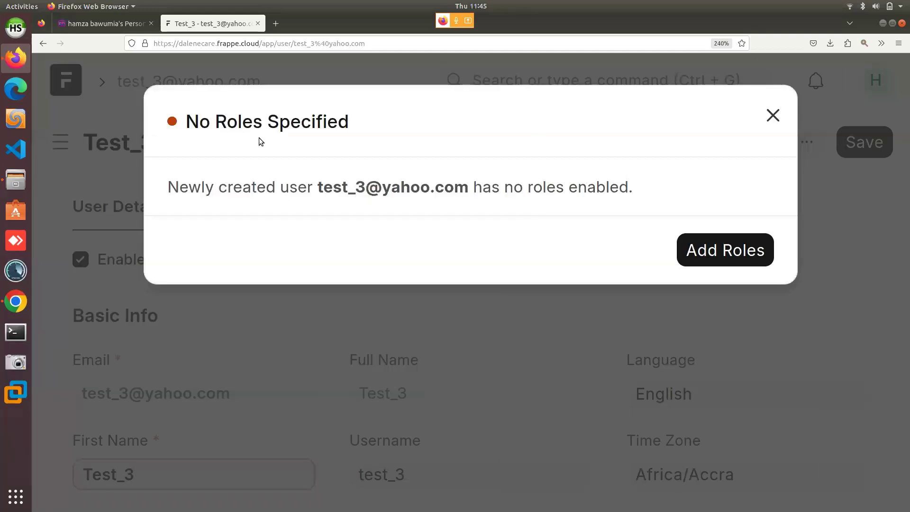
# Dismiss the 'No Roles Specified' warning and return to the Roles & Permissions section.
pyautogui.click(774, 122)
pyautogui.scroll(-4, 382, 300)
pyautogui.scroll(4, 247, 279)
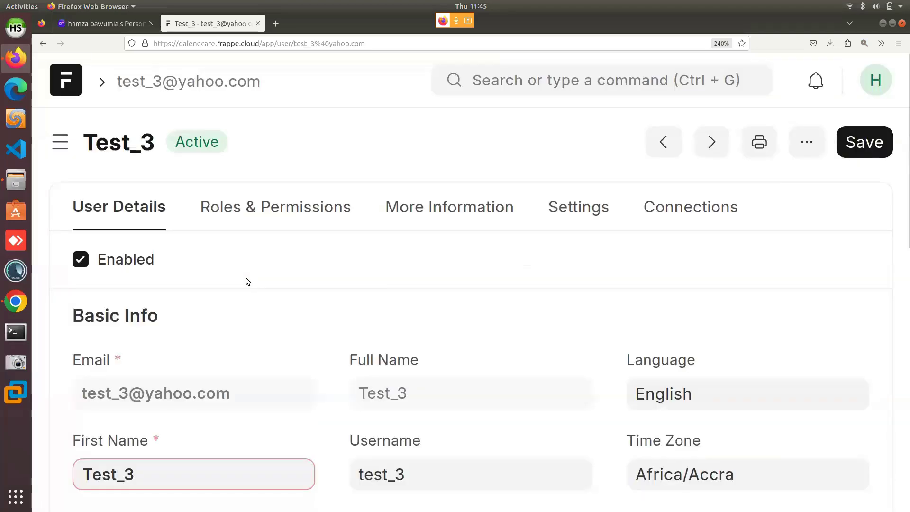
pyautogui.click(278, 219)
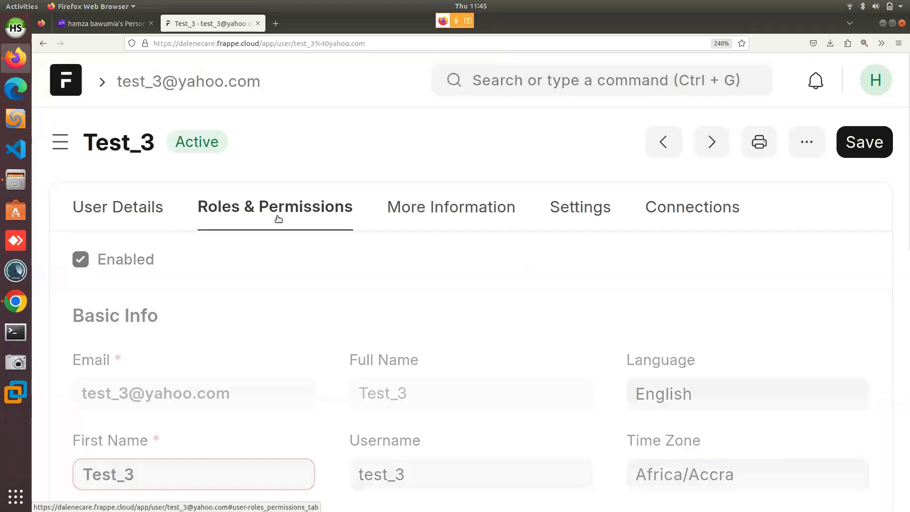
# Tick Nurses Role in Test_3's role list, leaving the change unsaved.
pyautogui.scroll(-5, 278, 222)
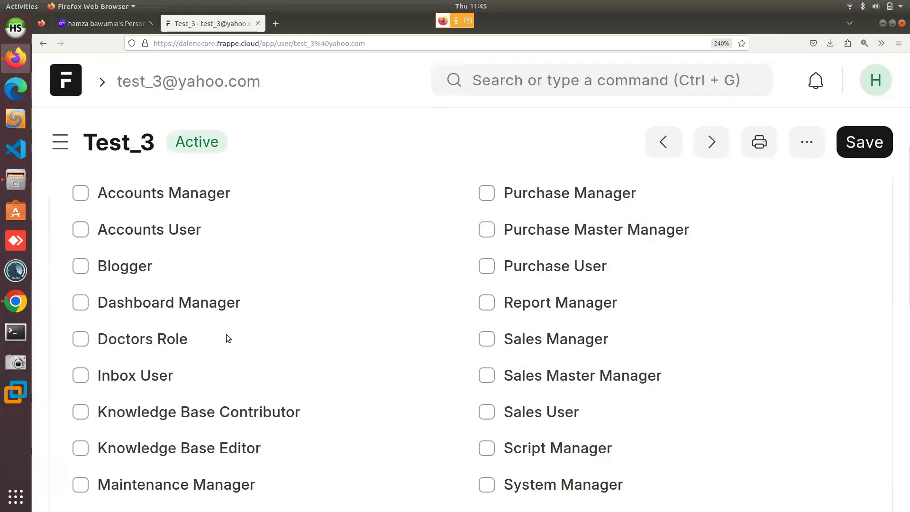
pyautogui.scroll(-5, 226, 337)
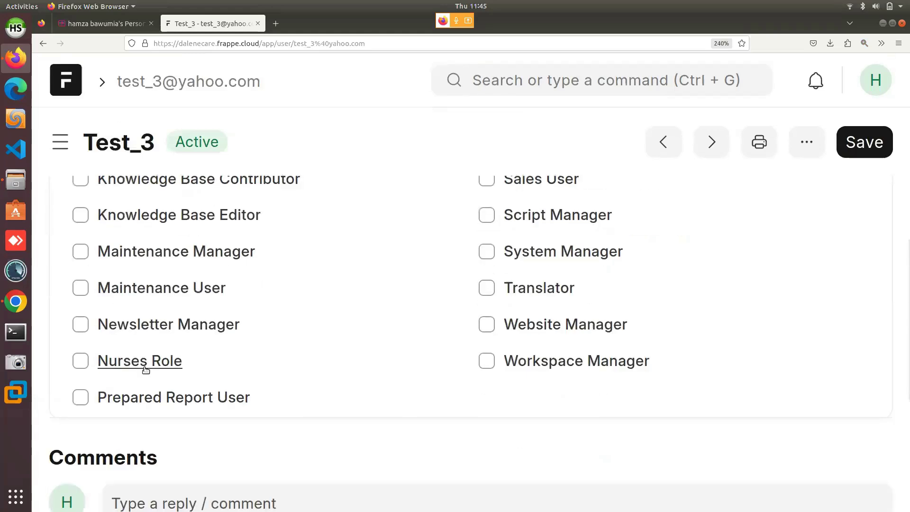
pyautogui.hotkey('alt', 'z')
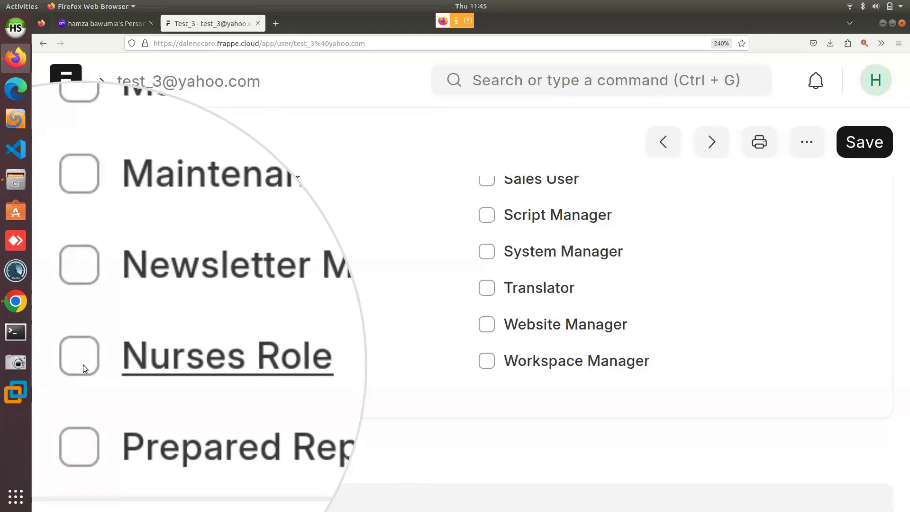
pyautogui.hotkey('alt', 'z')
pyautogui.click(83, 364)
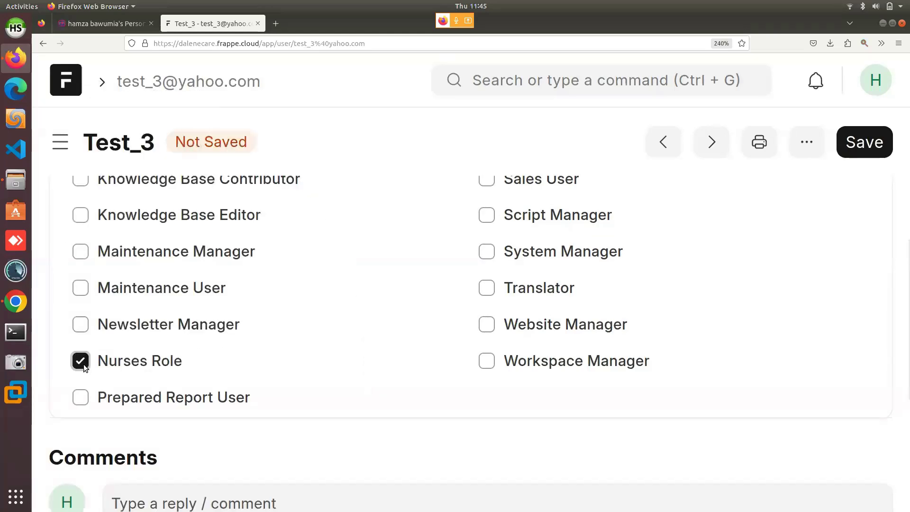
pyautogui.scroll(10, 331, 374)
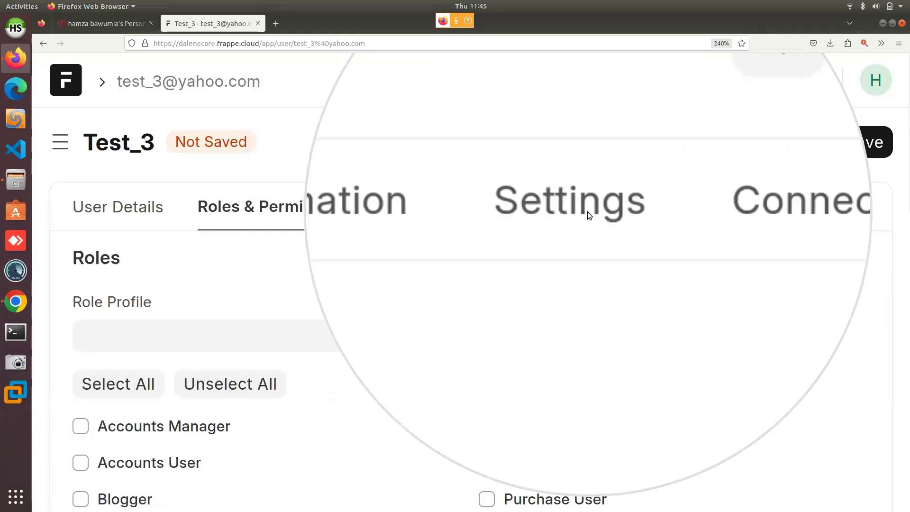
pyautogui.click(588, 211)
# Expand Change Password and type a new password for Test_3 in Set New Password.
pyautogui.scroll(-5, 415, 279)
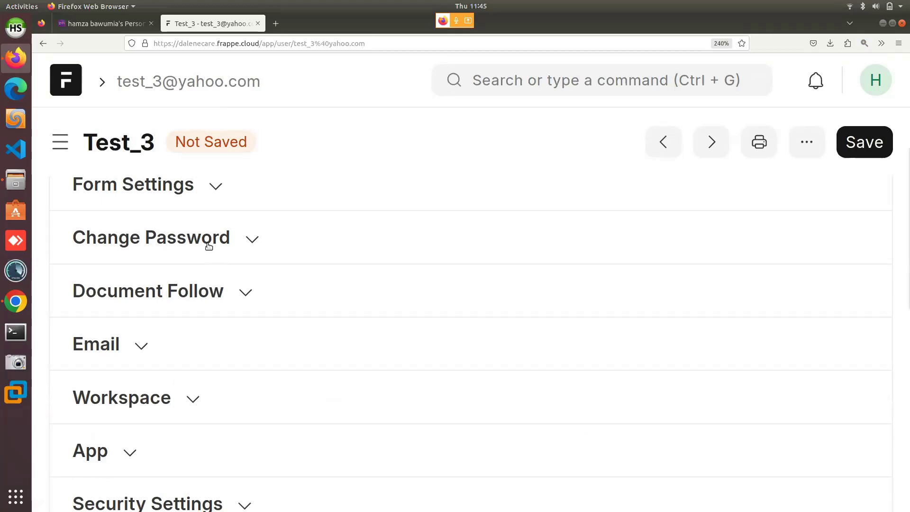
pyautogui.hotkey('alt', 'm')
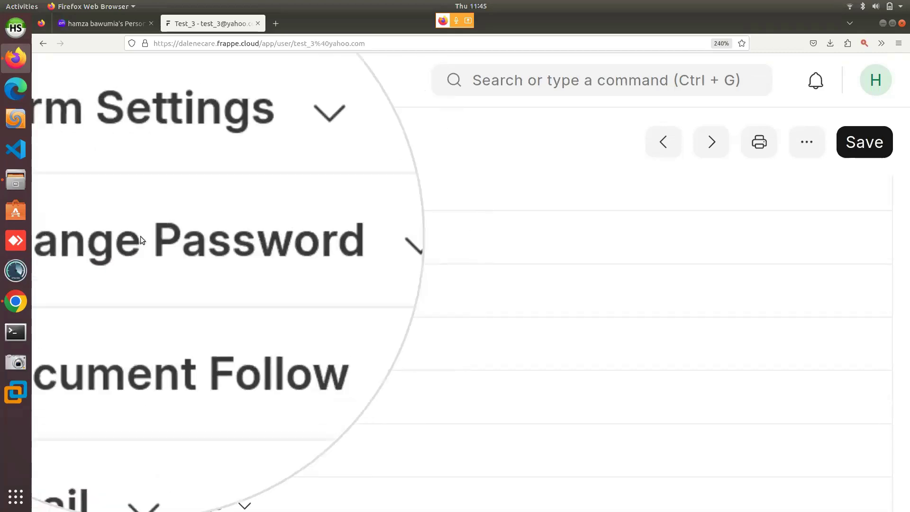
pyautogui.hotkey('alt', 'm')
pyautogui.click(145, 244)
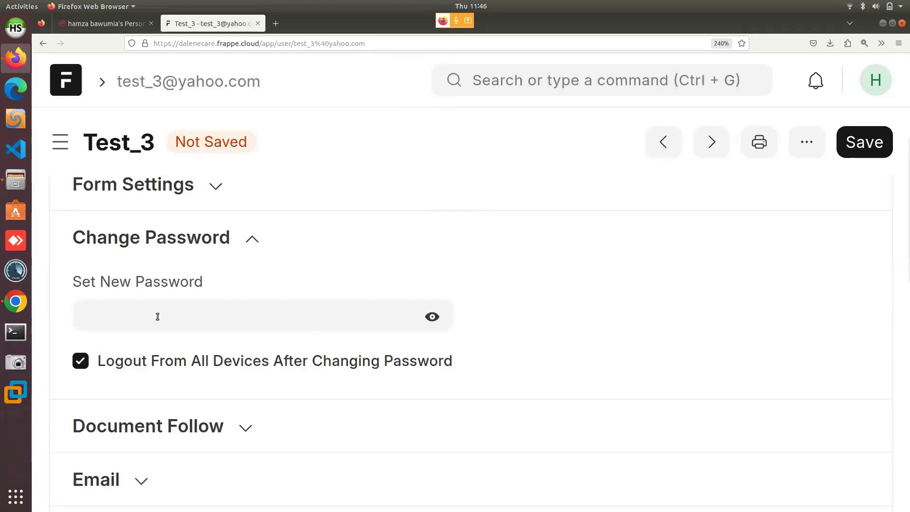
pyautogui.click(211, 313)
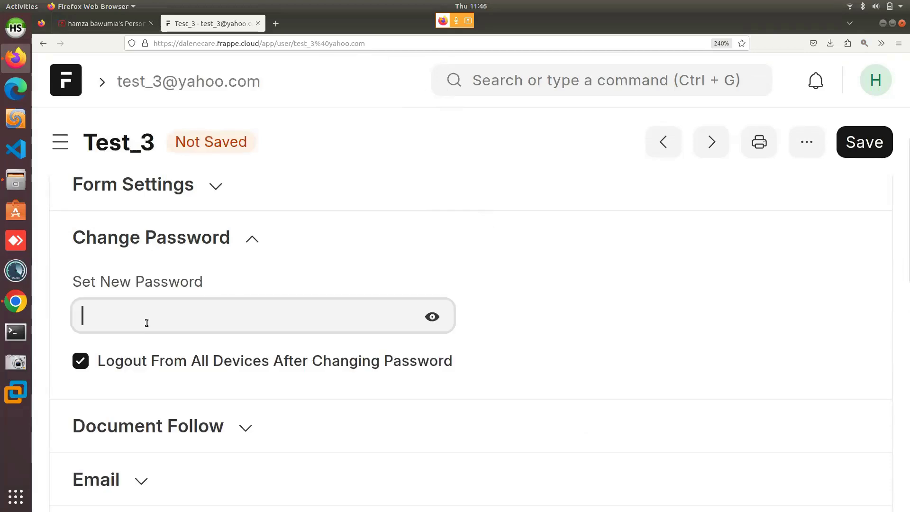
pyautogui.hotkey('alt', 'm')
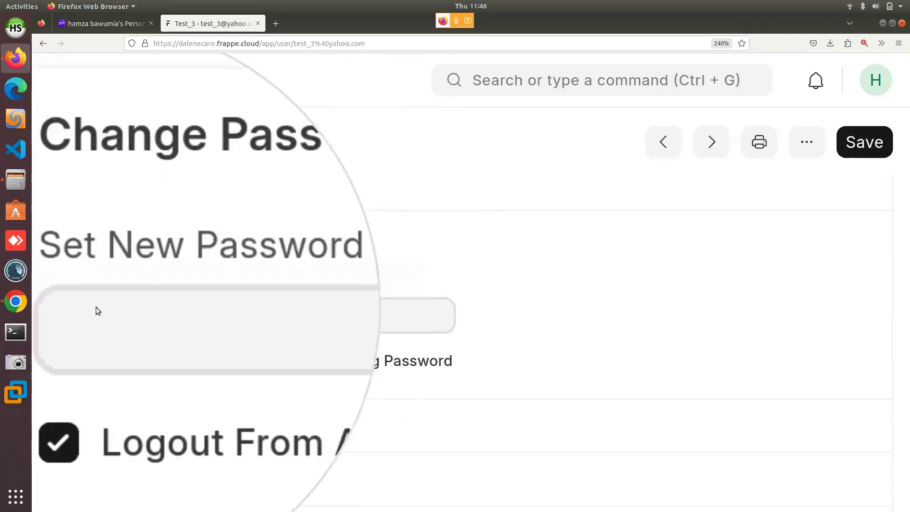
pyautogui.click(93, 318)
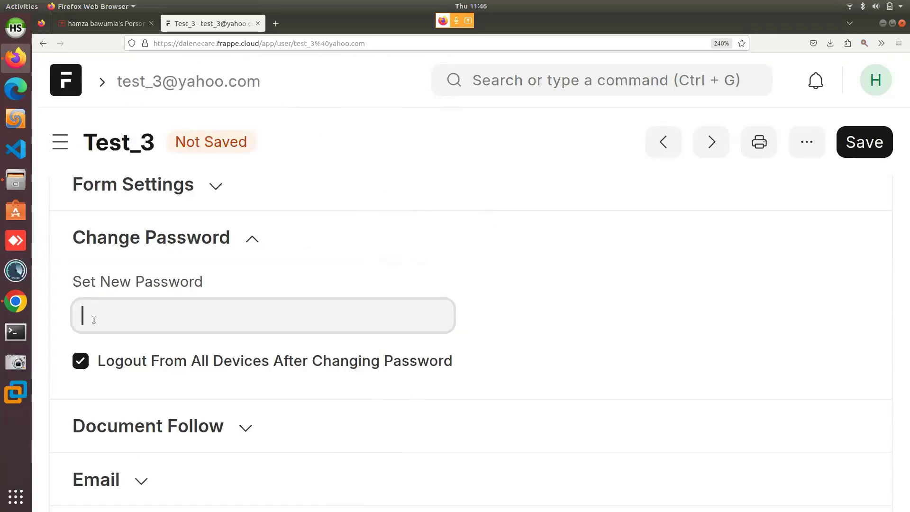
pyautogui.write('••••••••••')
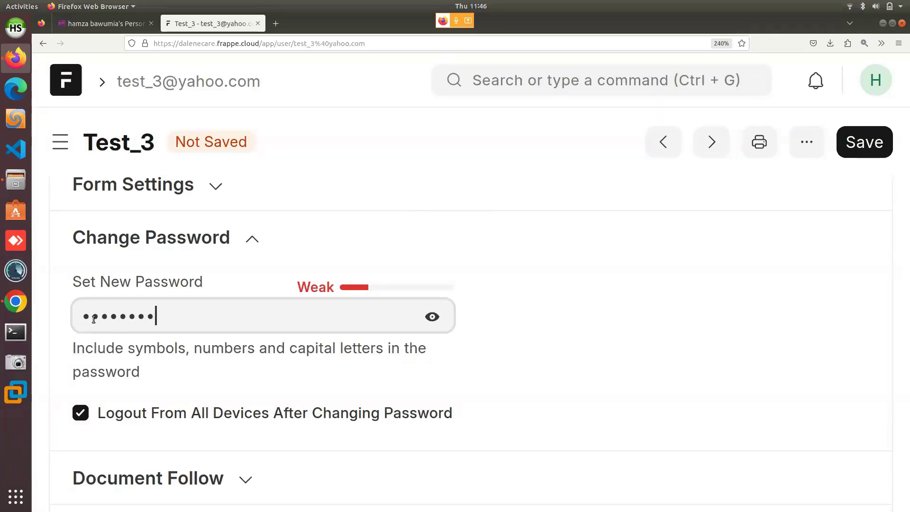
pyautogui.write('•')
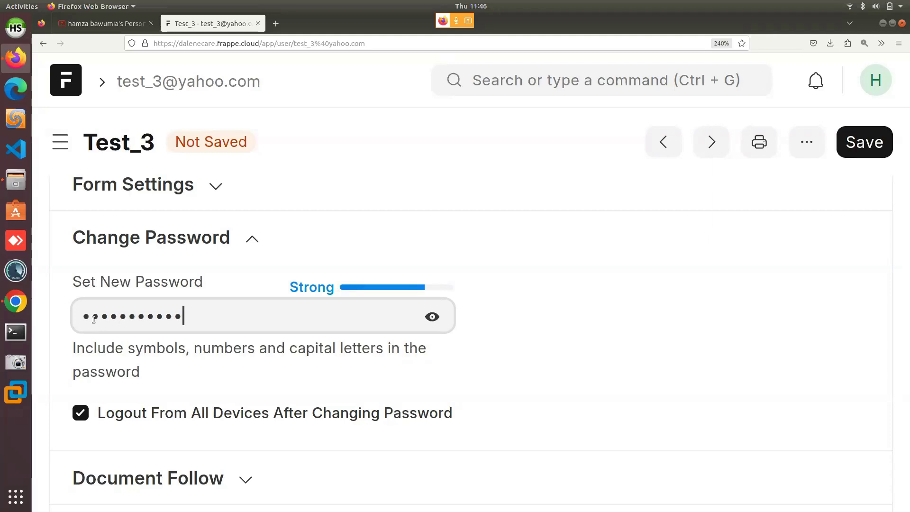
pyautogui.write('••••')
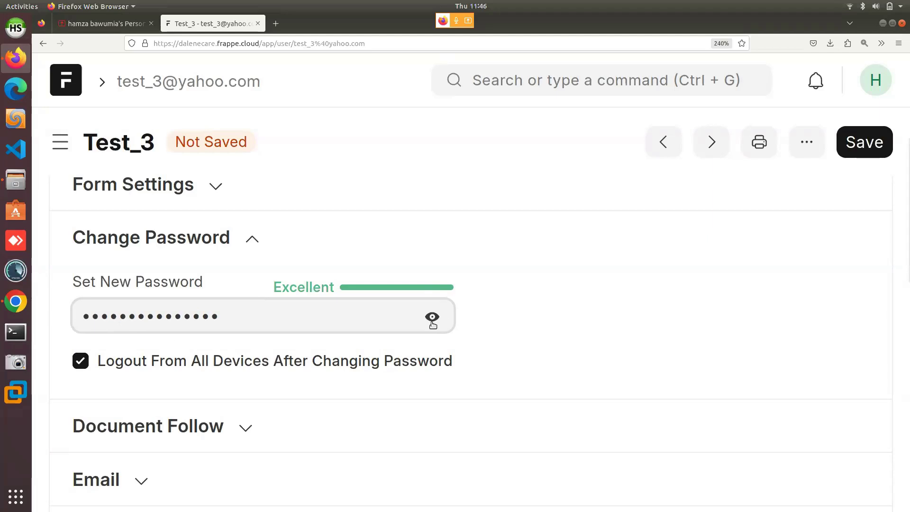
# Reveal the password and insert the missing letter 'e' to fix the typo.
pyautogui.hotkey('alt', 'm')
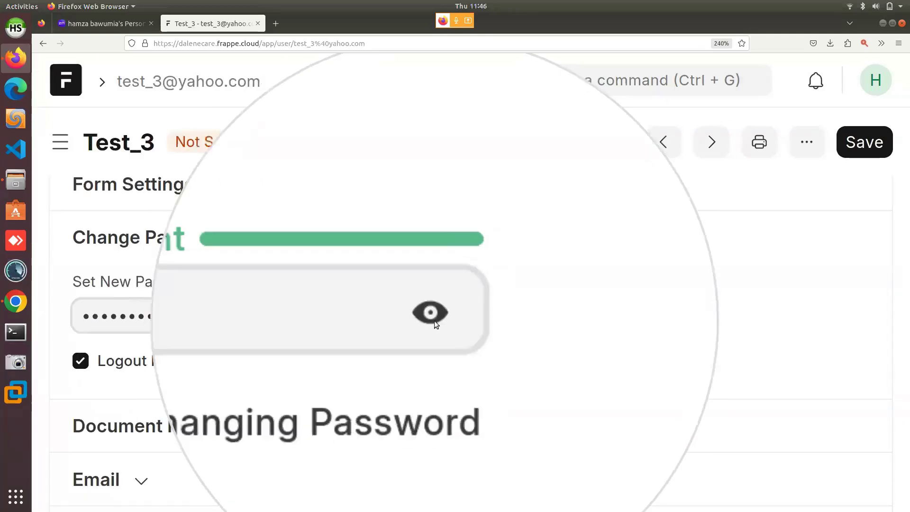
pyautogui.hotkey('alt', 'm')
pyautogui.click(431, 317)
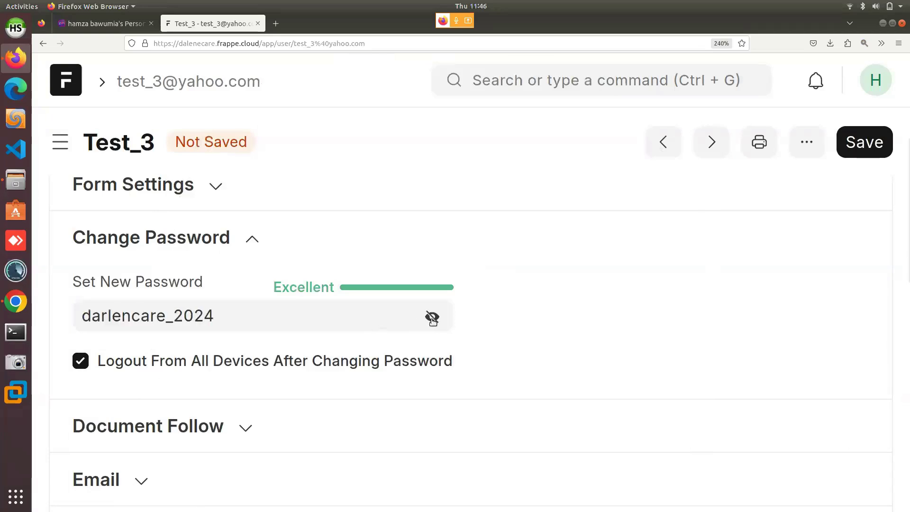
pyautogui.click(137, 318)
pyautogui.write('e')
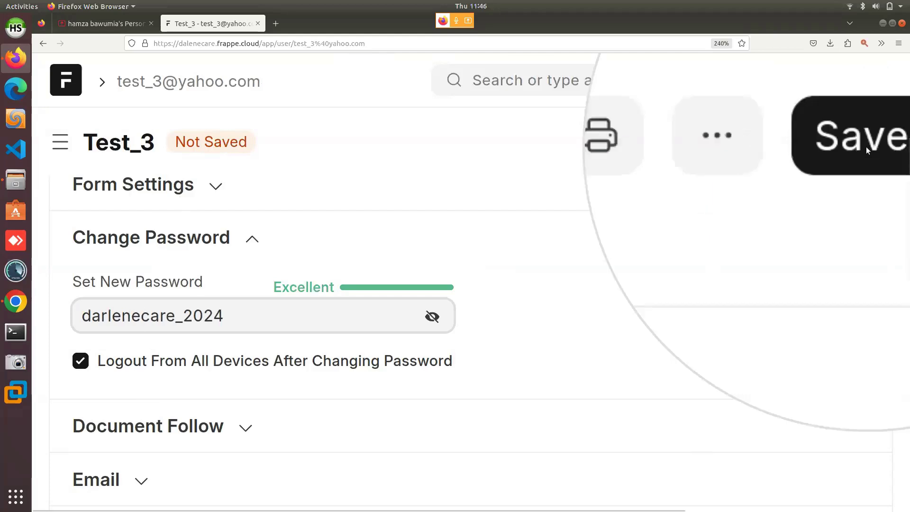
pyautogui.click(878, 147)
# Save Test_3 and confirm it tops the User list as an Active System User, 5 of 5.
pyautogui.click(880, 149)
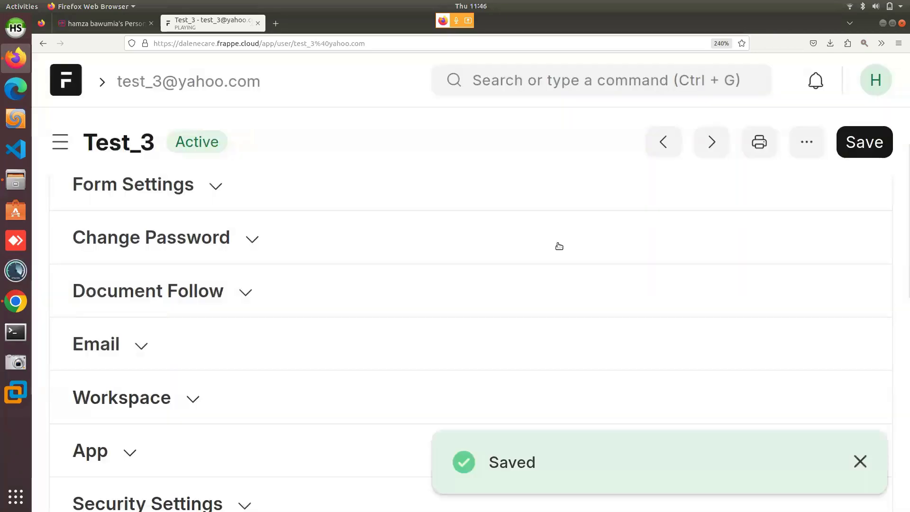
pyautogui.scroll(5, 558, 246)
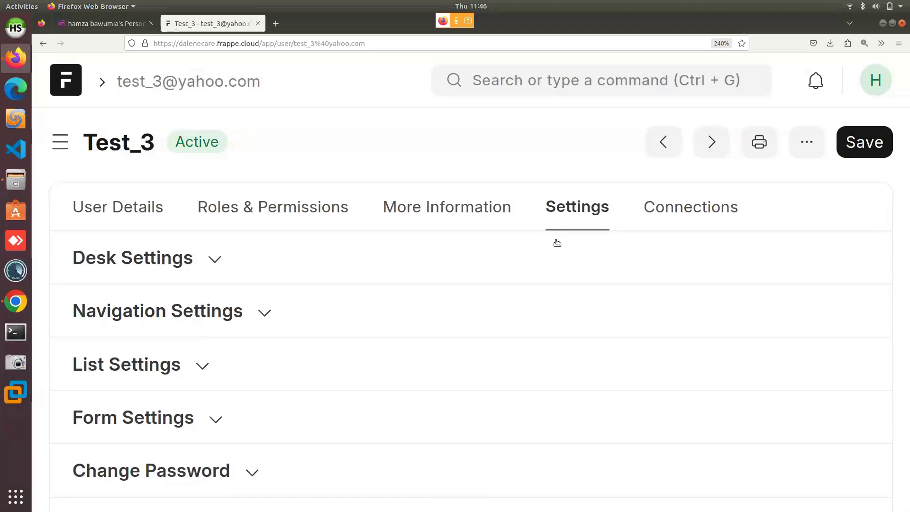
pyautogui.click(534, 87)
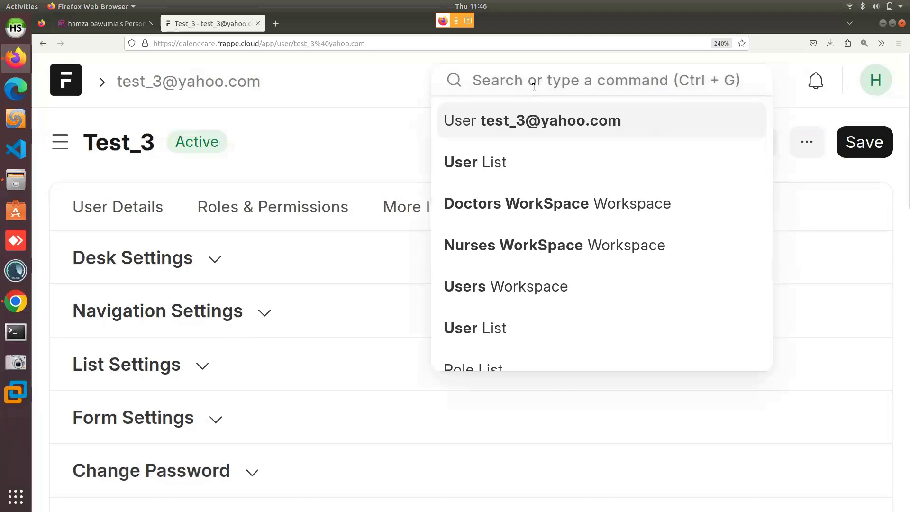
pyautogui.click(497, 168)
pyautogui.click(498, 86)
pyautogui.click(515, 165)
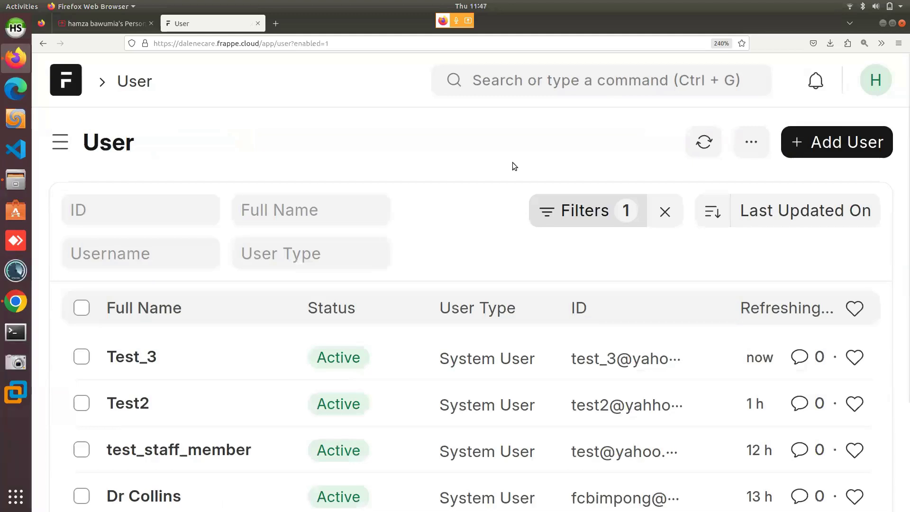
pyautogui.scroll(-2, 493, 205)
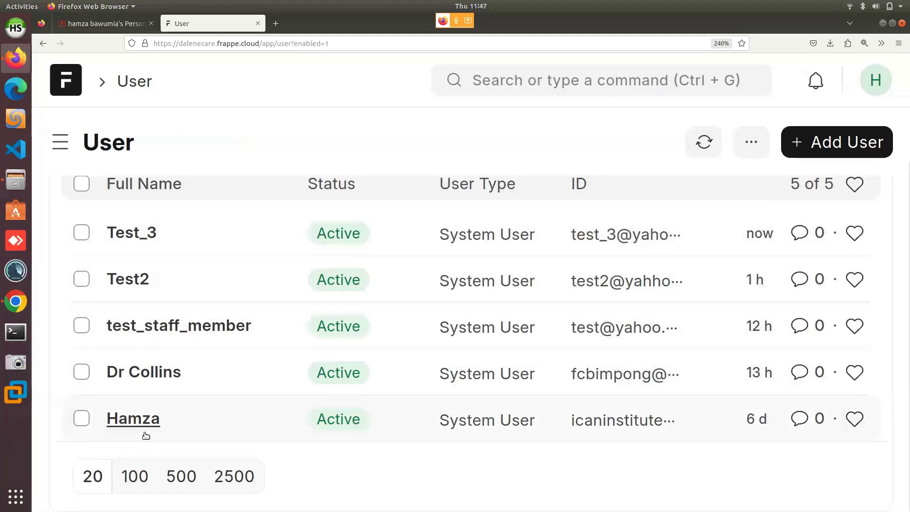